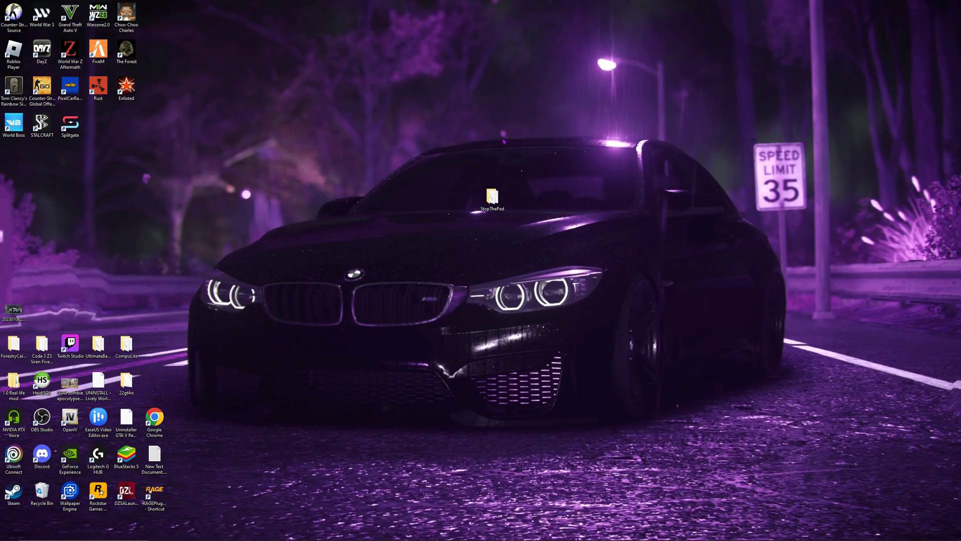
Bring up the bejoijo.com Stop The Ped page at its v4.9.5.1 download section
{"action": "left_click", "coordinate": [175, 533]}
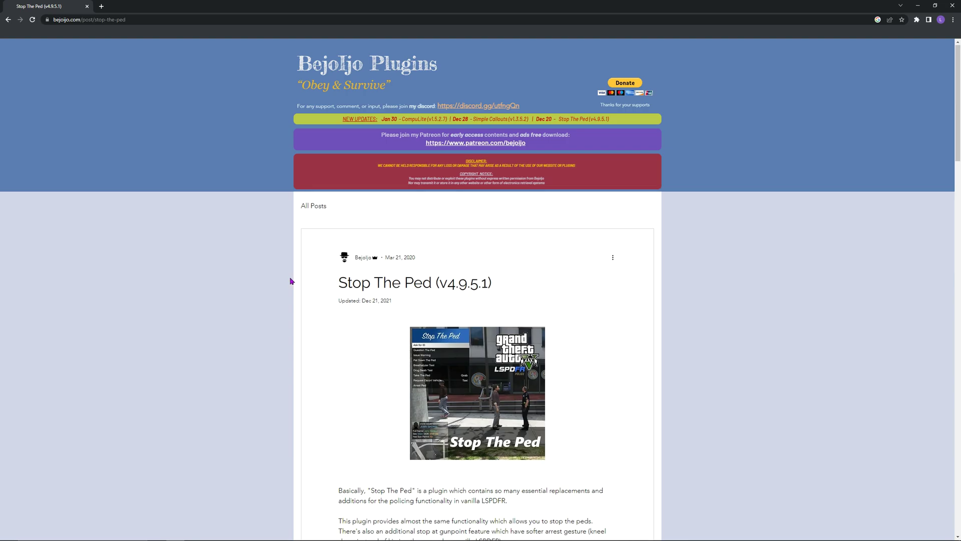
{"action": "scroll", "coordinate": [291, 281], "scroll_direction": "down", "scroll_amount": 5}
{"action": "scroll", "coordinate": [292, 278], "scroll_direction": "down", "scroll_amount": 5}
{"action": "scroll", "coordinate": [292, 271], "scroll_direction": "down", "scroll_amount": 5}
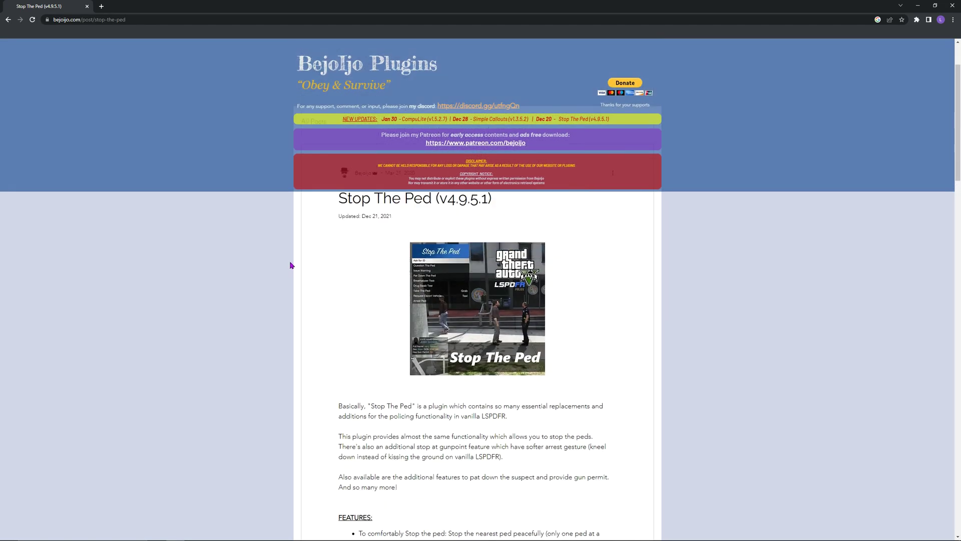
{"action": "scroll", "coordinate": [291, 259], "scroll_direction": "down", "scroll_amount": 8}
{"action": "scroll", "coordinate": [289, 256], "scroll_direction": "down", "scroll_amount": 10}
{"action": "scroll", "coordinate": [289, 255], "scroll_direction": "down", "scroll_amount": 8}
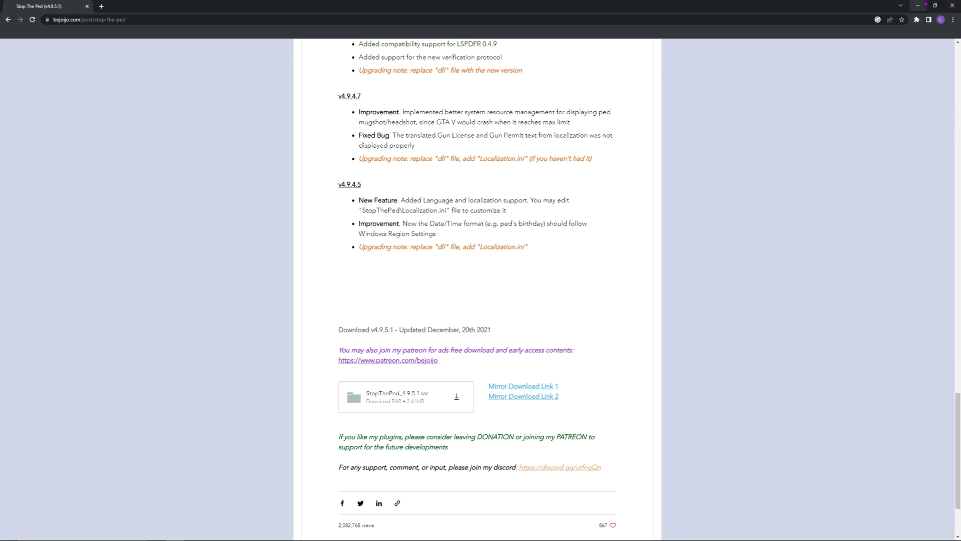
Open the StopThePed desktop folder and move its window to the left
{"action": "left_click", "coordinate": [918, 6]}
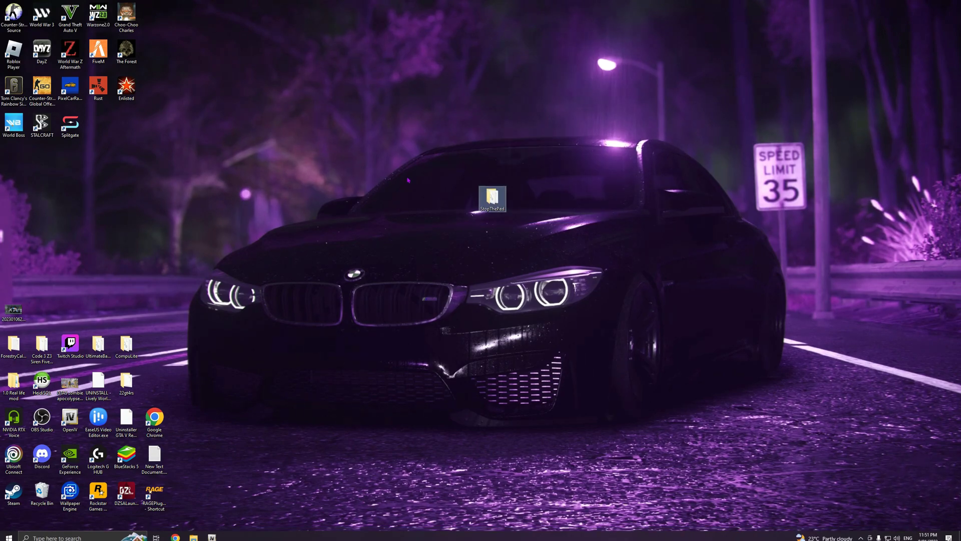
{"action": "double_click", "coordinate": [491, 198]}
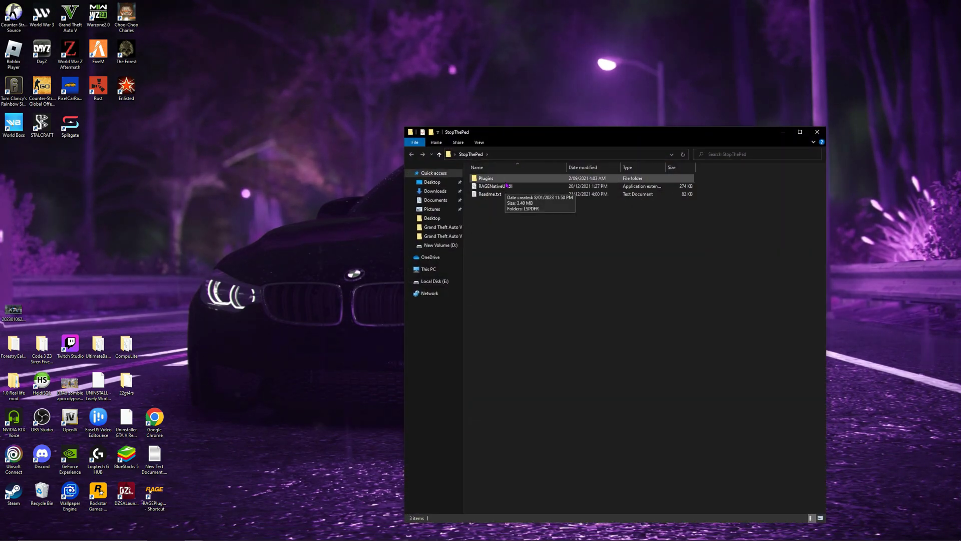
{"action": "left_click_drag", "start_coordinate": [558, 133], "coordinate": [384, 113]}
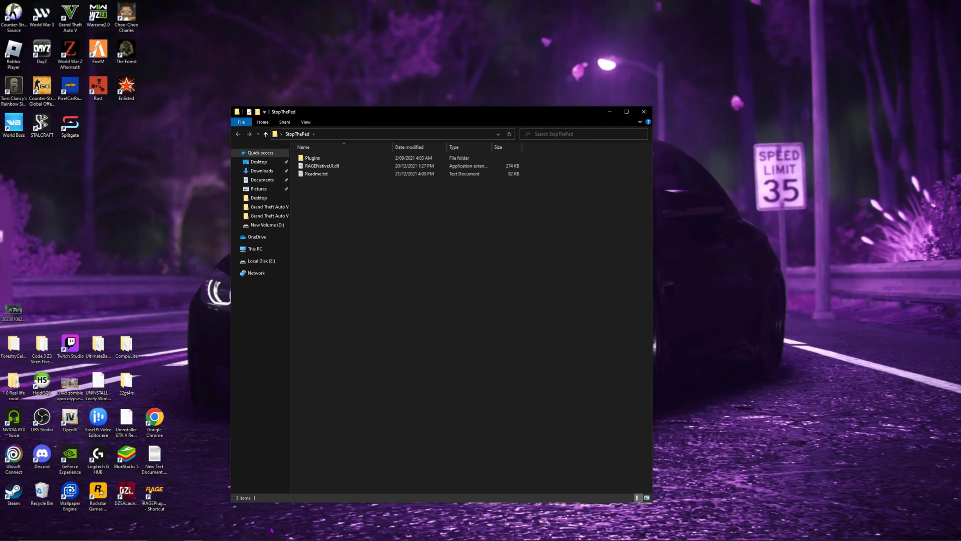
Bring up the Grand Theft Auto V folder window and place it beside StopThePed
{"action": "left_click", "coordinate": [194, 533]}
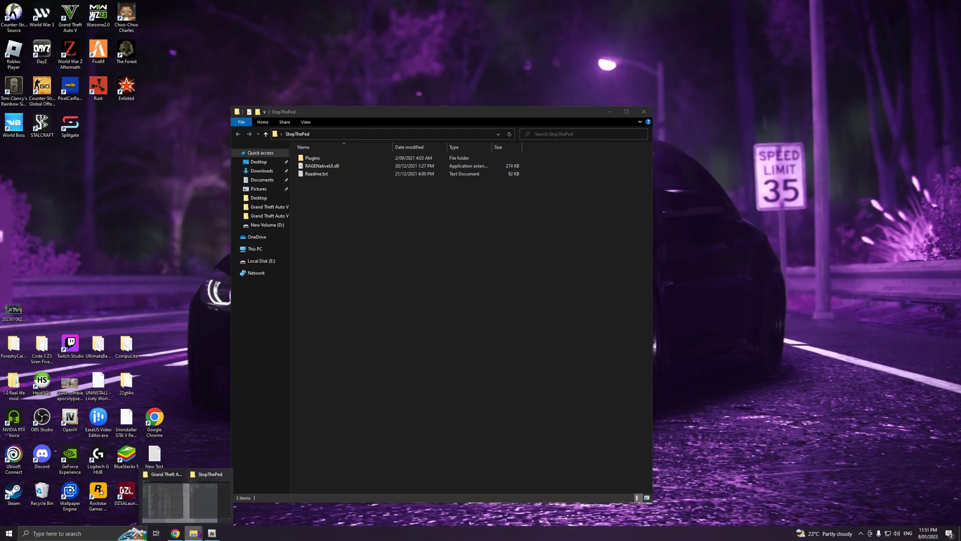
{"action": "left_click", "coordinate": [218, 488]}
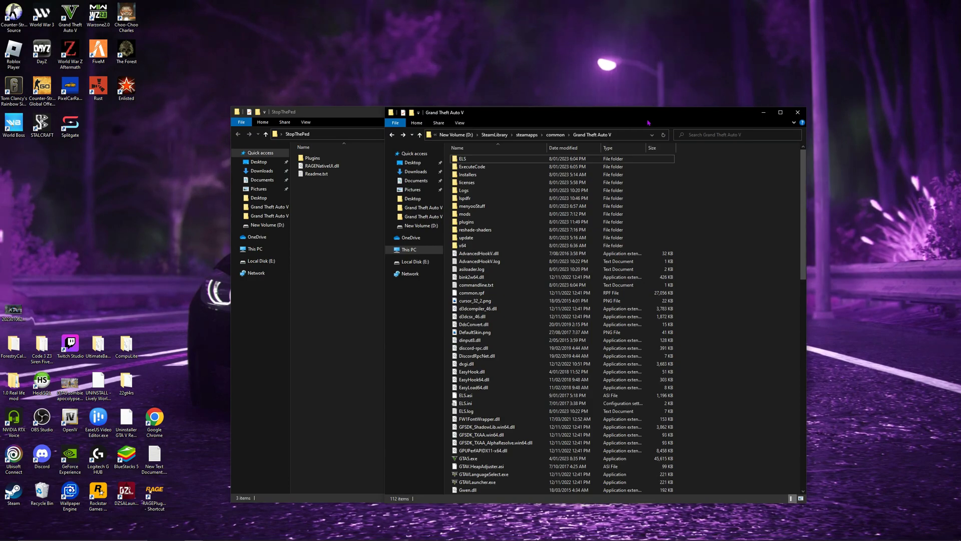
{"action": "left_click_drag", "start_coordinate": [525, 113], "coordinate": [582, 99]}
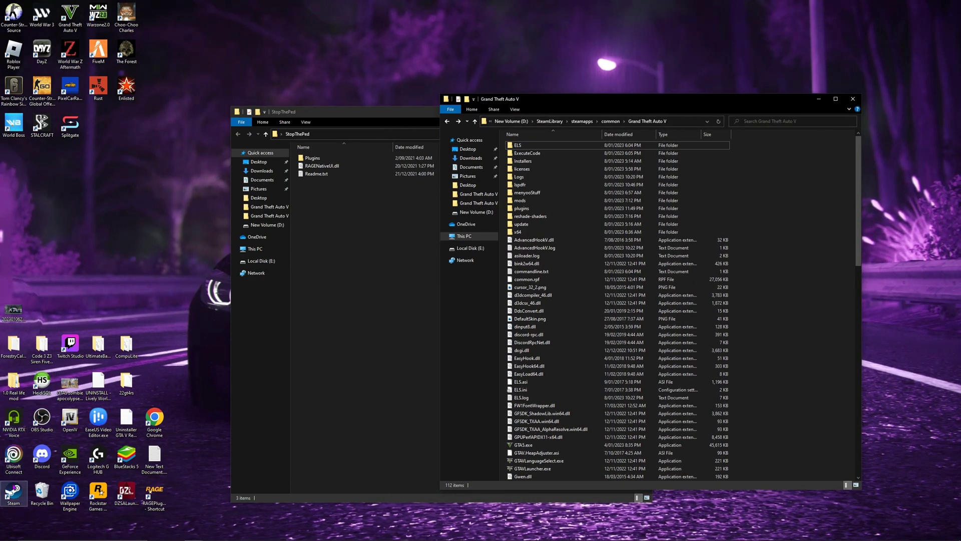
Check Grand Theft Auto V's Local Files in Steam's library Properties, then close them
{"action": "left_click", "coordinate": [14, 495]}
{"action": "left_click", "coordinate": [80, 21]}
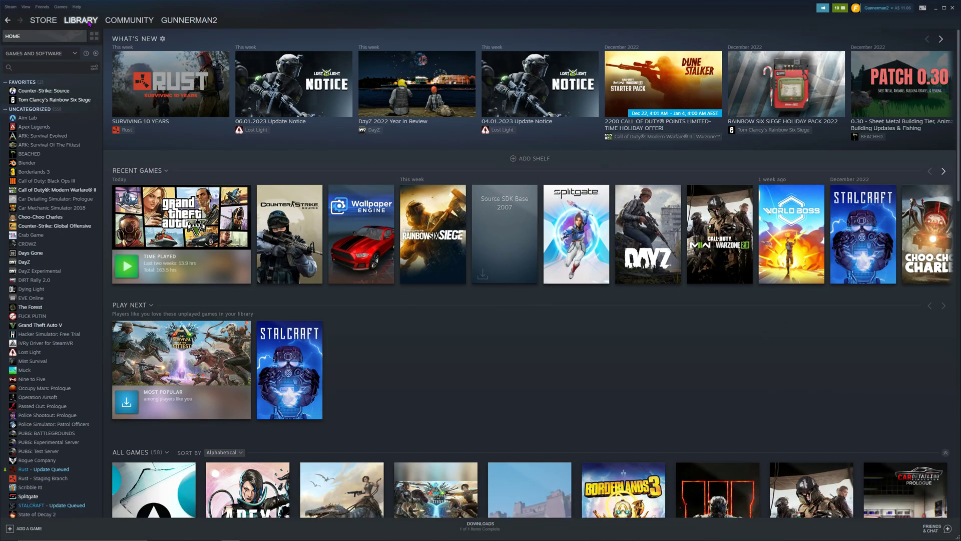
{"action": "left_click", "coordinate": [41, 324]}
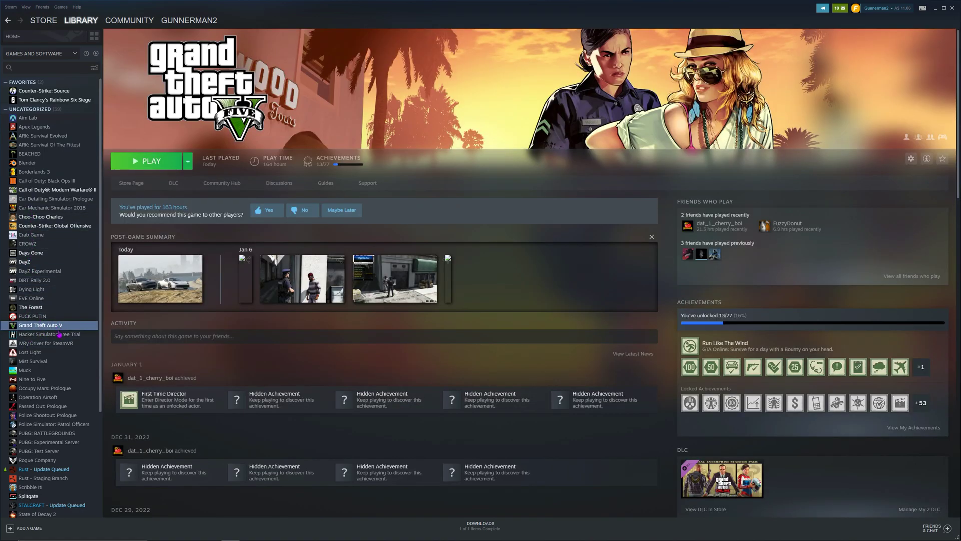
{"action": "right_click", "coordinate": [63, 328]}
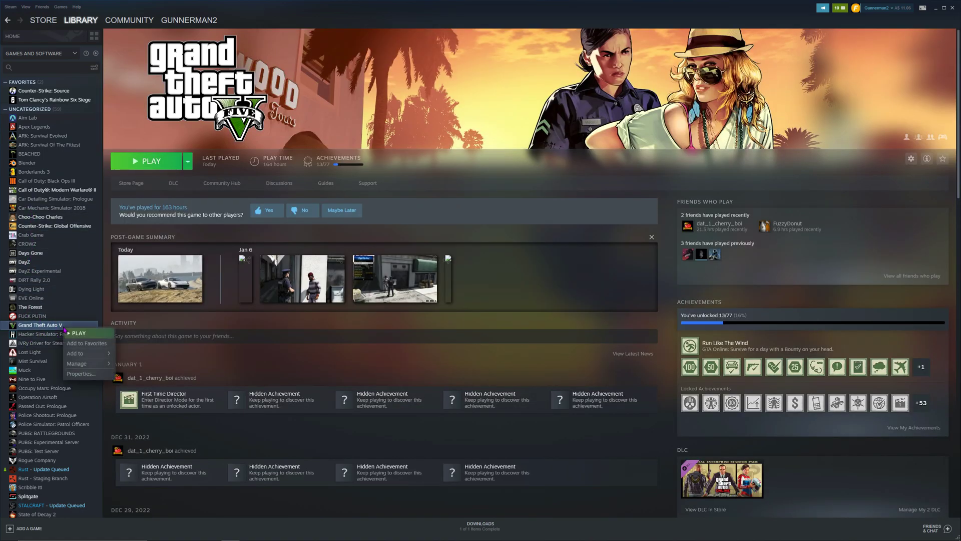
{"action": "left_click", "coordinate": [80, 373]}
{"action": "left_click", "coordinate": [351, 213]}
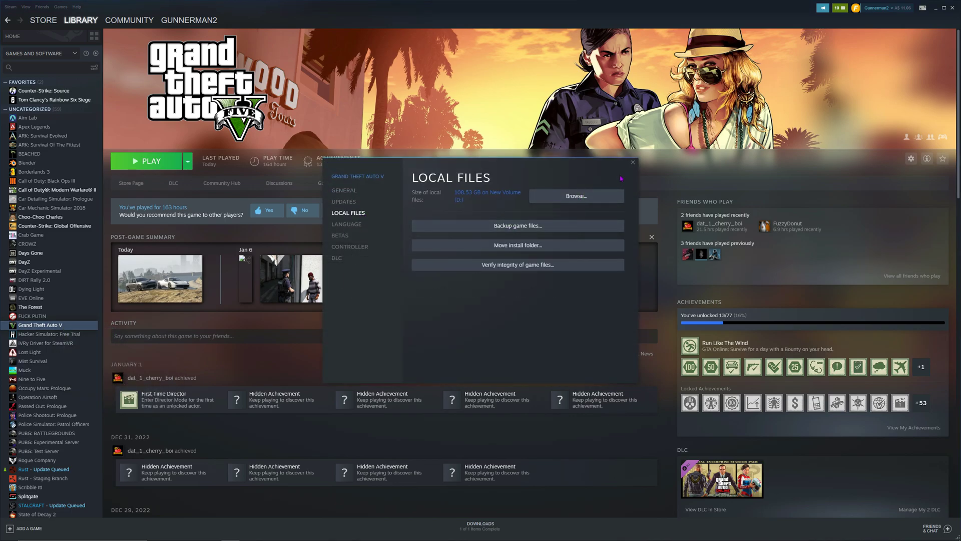
{"action": "left_click", "coordinate": [632, 164]}
Drag the StopThePed Plugins folder into the Grand Theft Auto V game folder
{"action": "left_click", "coordinate": [952, 8]}
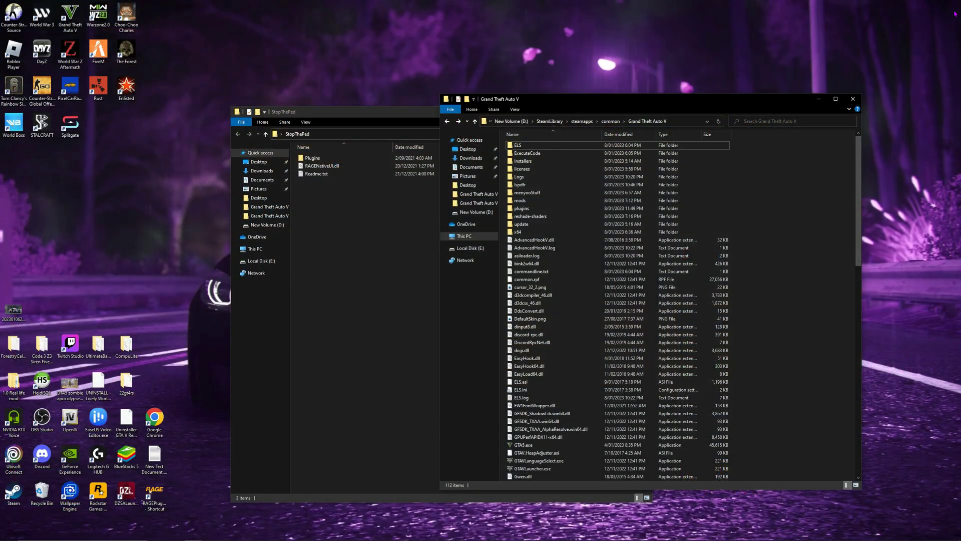
{"action": "left_click", "coordinate": [323, 159]}
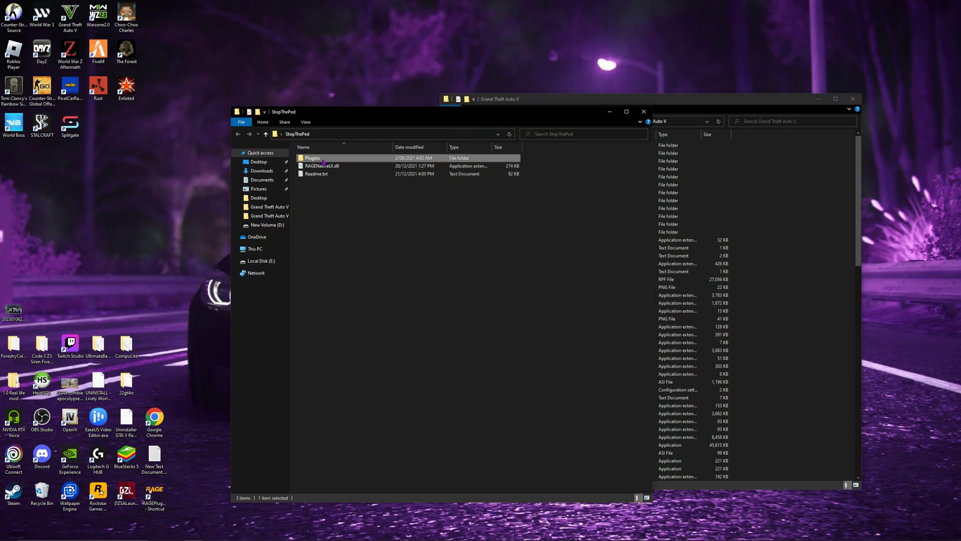
{"action": "left_click_drag", "start_coordinate": [347, 161], "coordinate": [790, 259]}
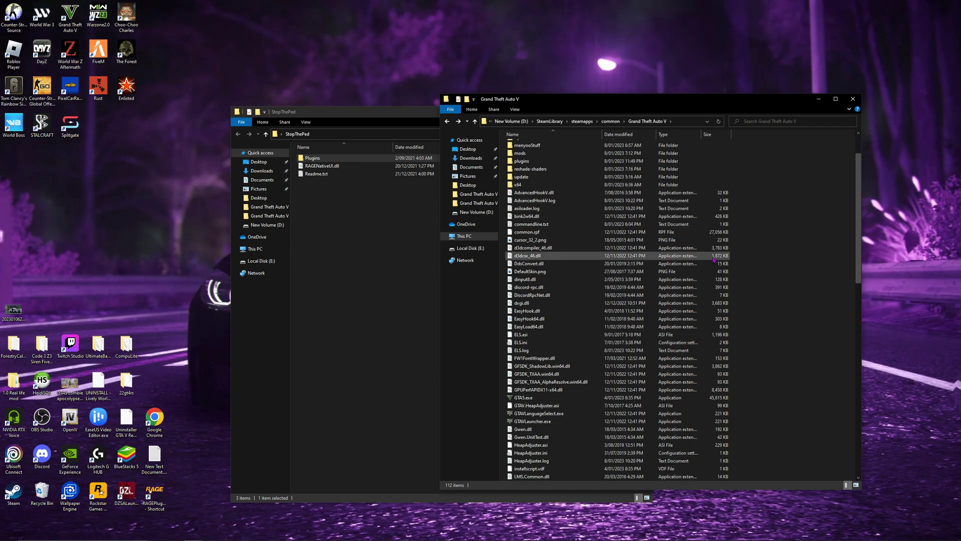
{"action": "scroll", "coordinate": [552, 255], "scroll_direction": "down", "scroll_amount": 2}
{"action": "scroll", "coordinate": [553, 201], "scroll_direction": "down", "scroll_amount": 5}
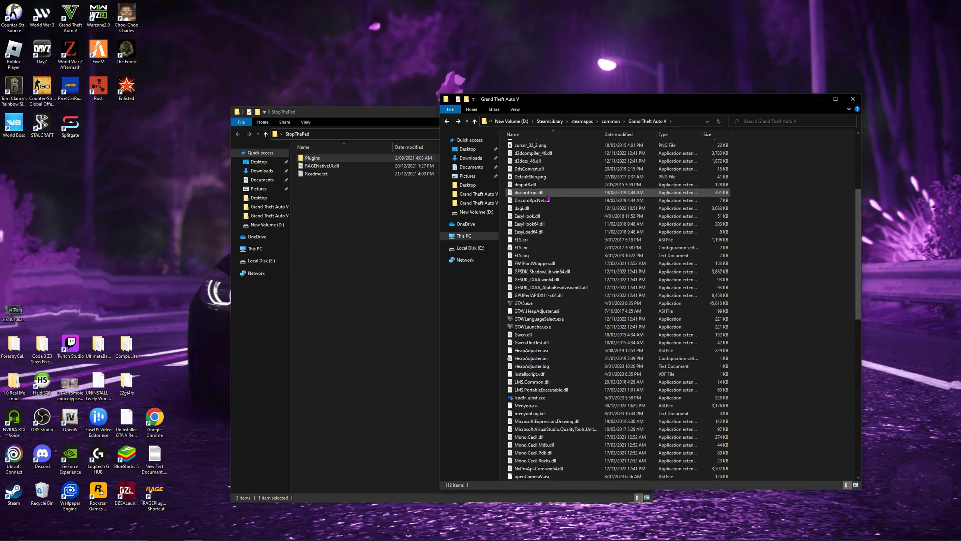
{"action": "scroll", "coordinate": [555, 197], "scroll_direction": "down", "scroll_amount": 3}
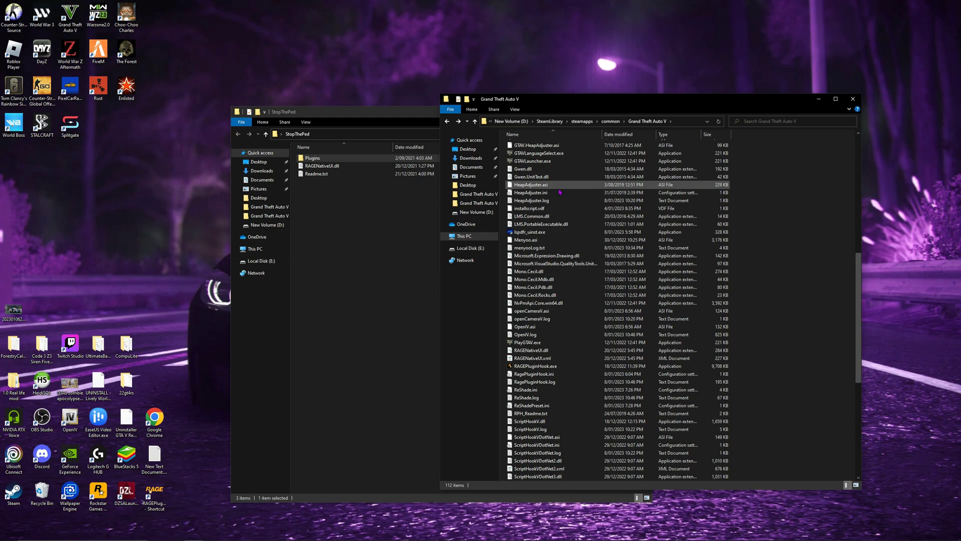
{"action": "scroll", "coordinate": [559, 192], "scroll_direction": "up", "scroll_amount": 4}
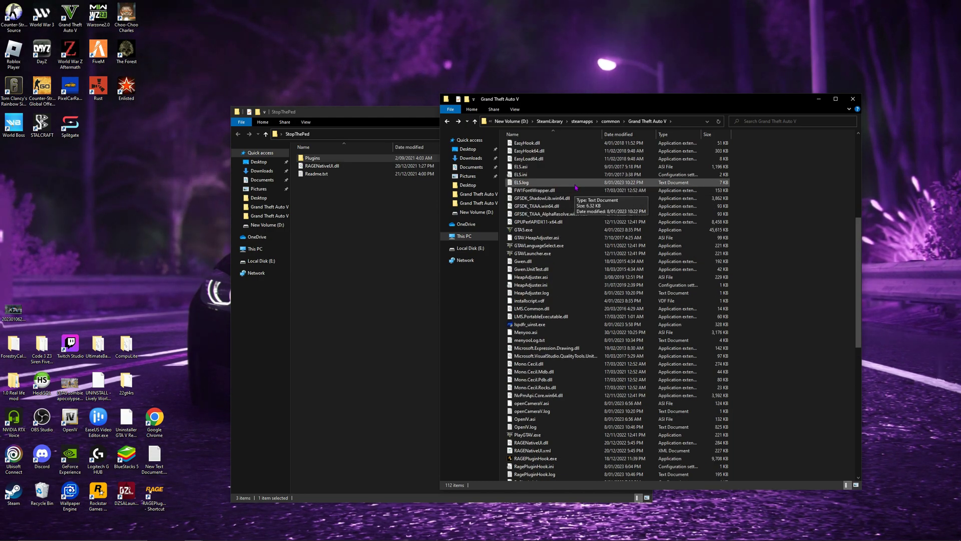
{"action": "scroll", "coordinate": [577, 186], "scroll_direction": "down", "scroll_amount": 3}
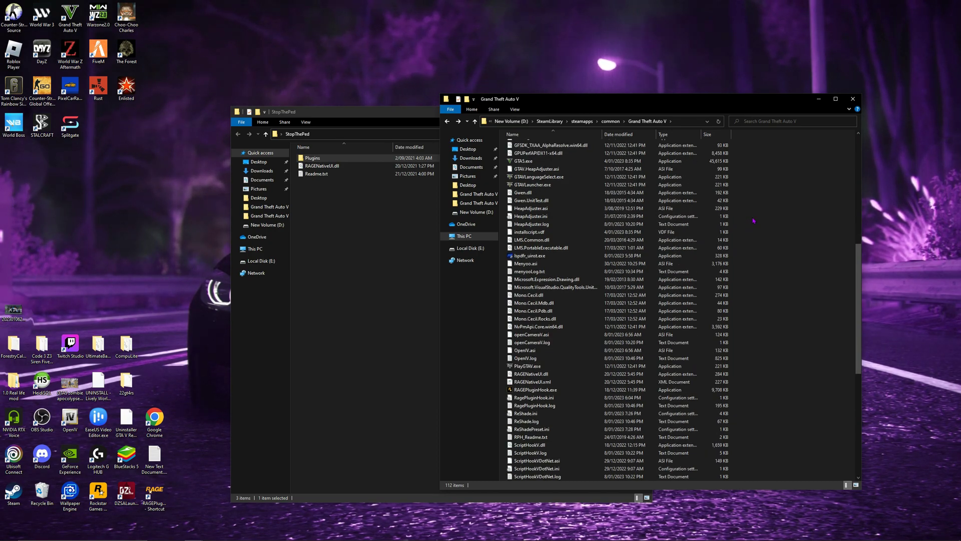
{"action": "scroll", "coordinate": [676, 300], "scroll_direction": "up", "scroll_amount": 10}
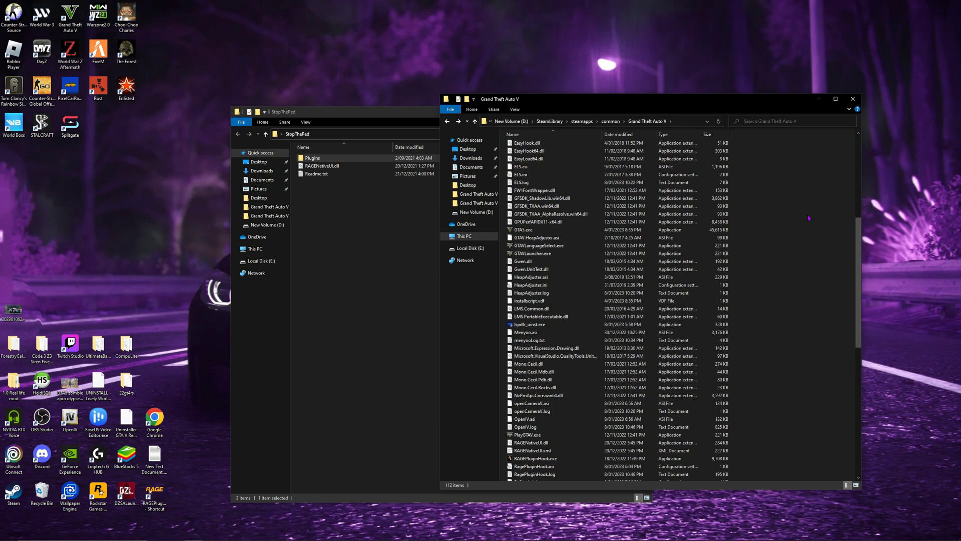
{"action": "scroll", "coordinate": [675, 301], "scroll_direction": "up", "scroll_amount": 5}
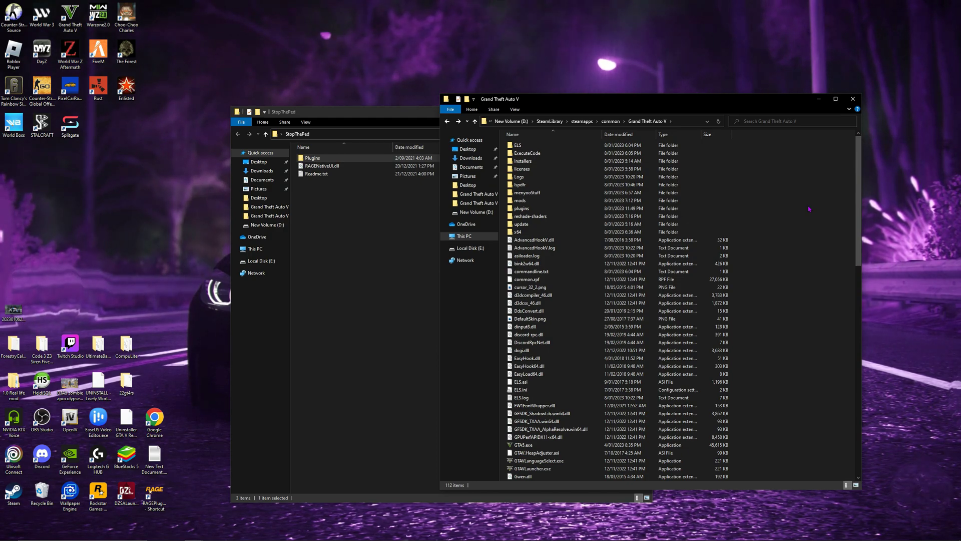
Rearrange the StopThePed window and then close it
{"action": "left_click", "coordinate": [374, 114]}
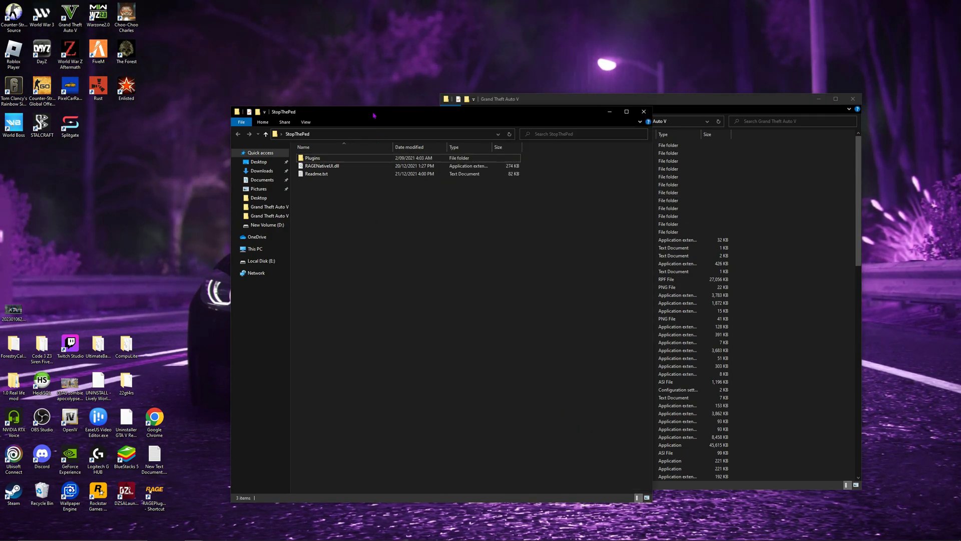
{"action": "left_click", "coordinate": [785, 176]}
{"action": "left_click", "coordinate": [464, 198]}
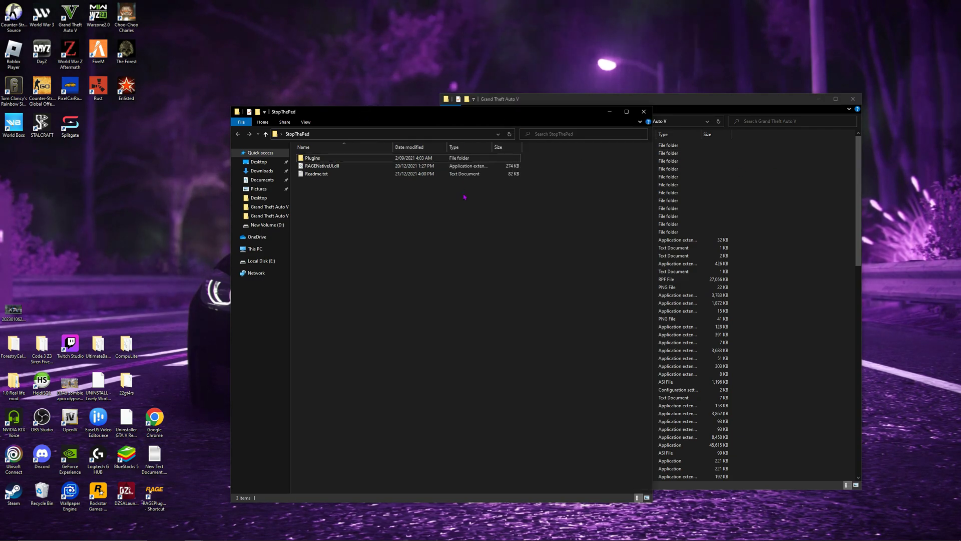
{"action": "left_click_drag", "start_coordinate": [576, 110], "coordinate": [586, 1]}
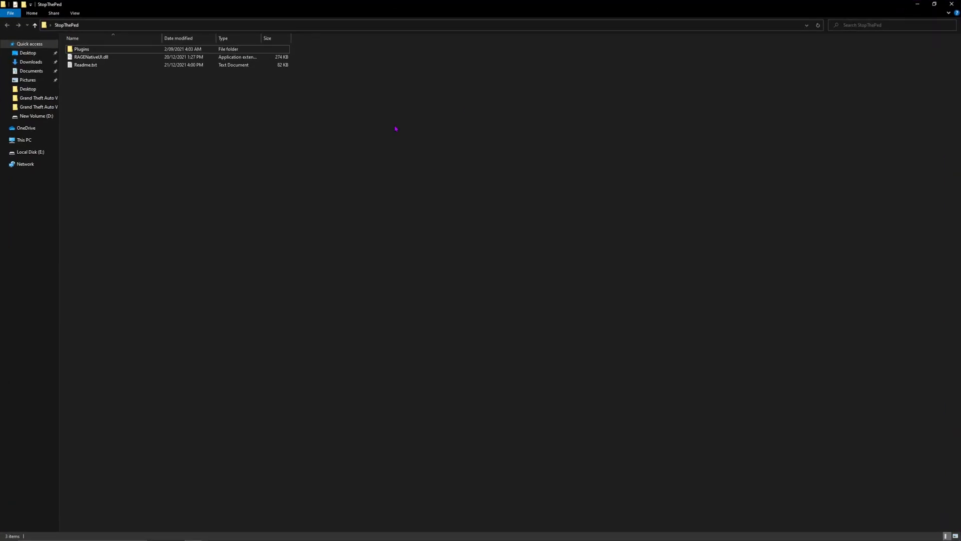
{"action": "double_click", "coordinate": [630, 10]}
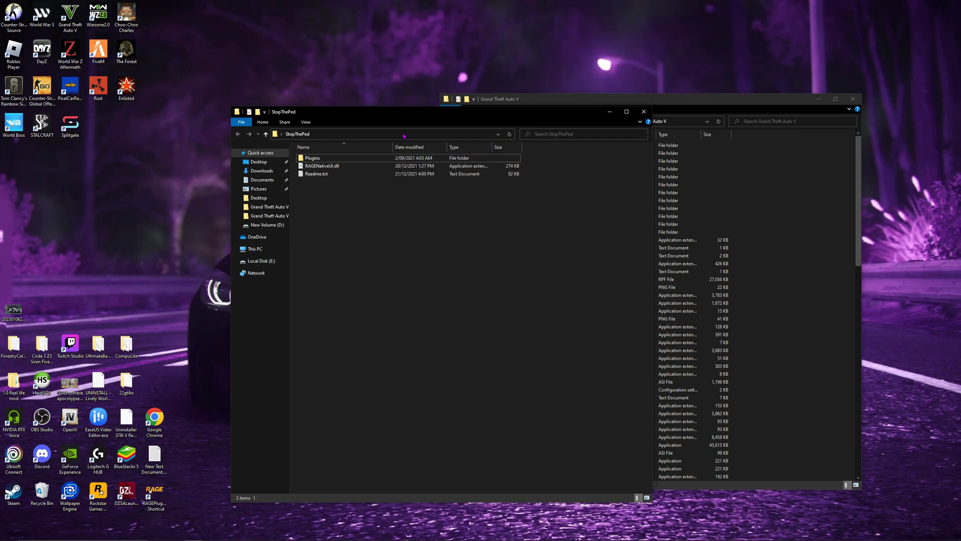
{"action": "left_click_drag", "start_coordinate": [335, 113], "coordinate": [128, 120]}
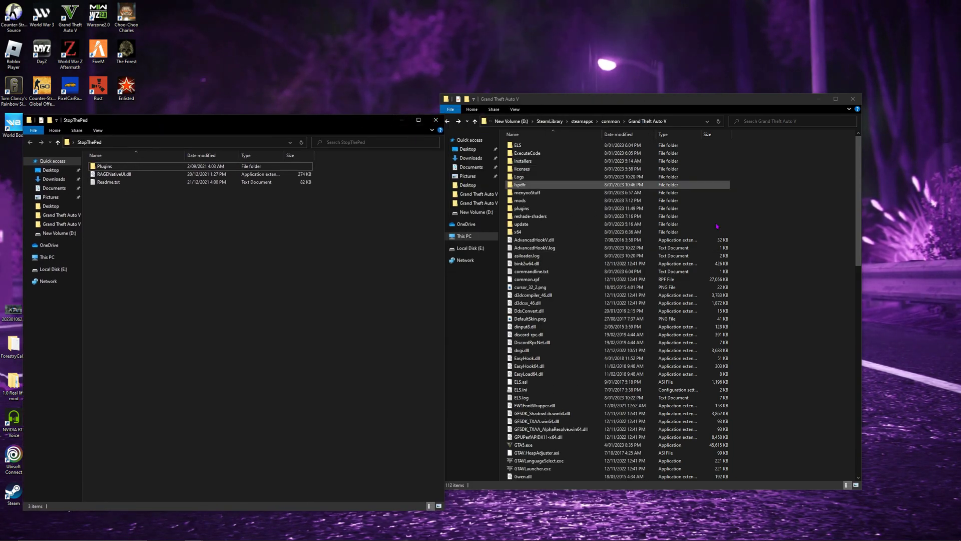
{"action": "left_click", "coordinate": [435, 120]}
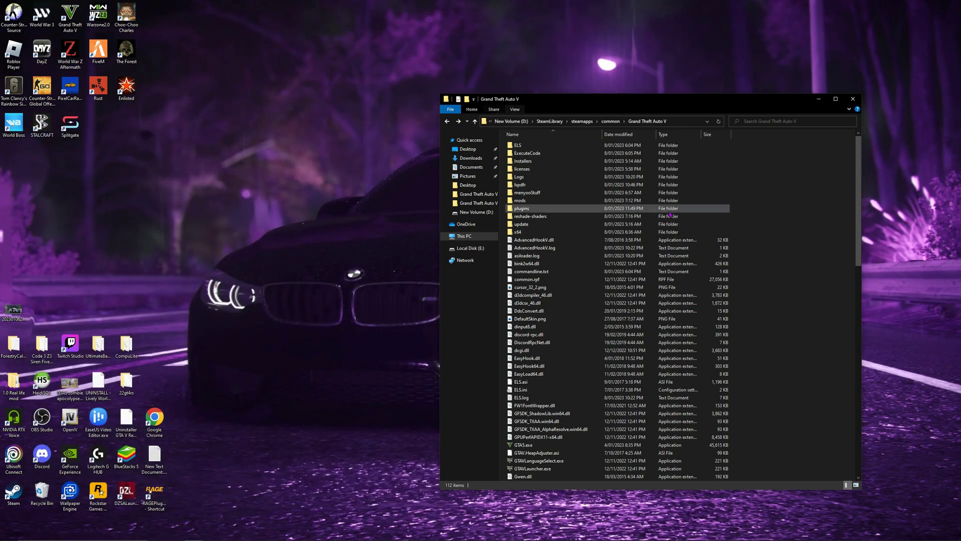
Open the game's plugins\LSPDFR folder and select StopThePed.ini
{"action": "double_click", "coordinate": [585, 208]}
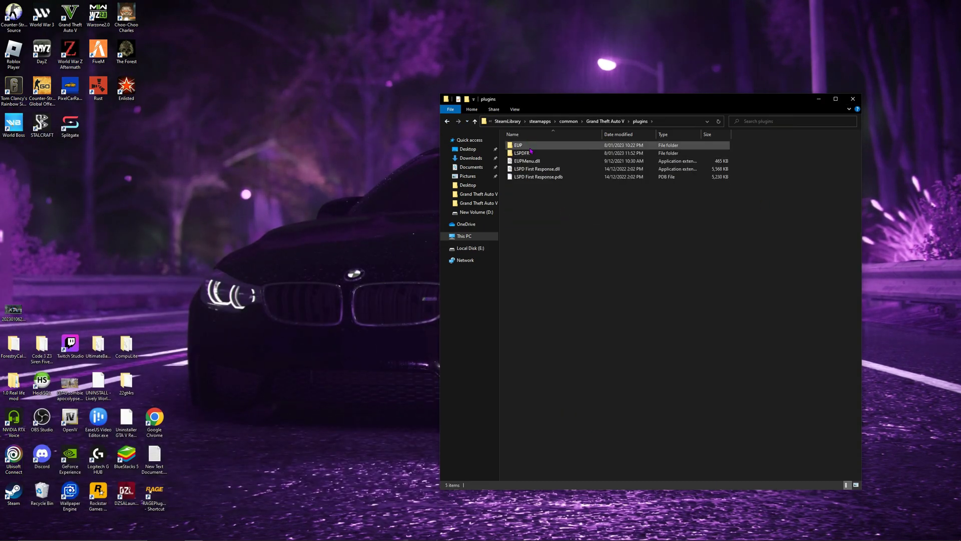
{"action": "double_click", "coordinate": [531, 152]}
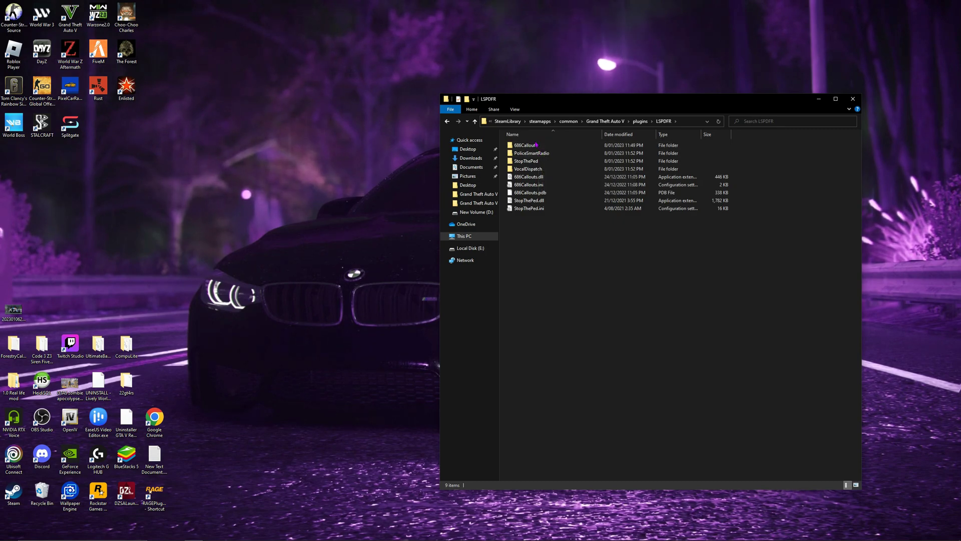
{"action": "left_click", "coordinate": [526, 161]}
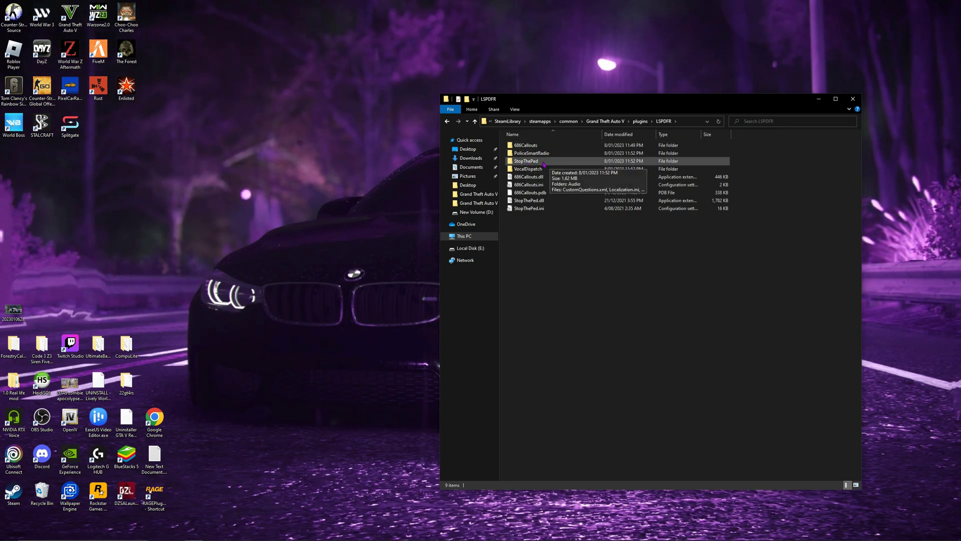
{"action": "left_click", "coordinate": [509, 208]}
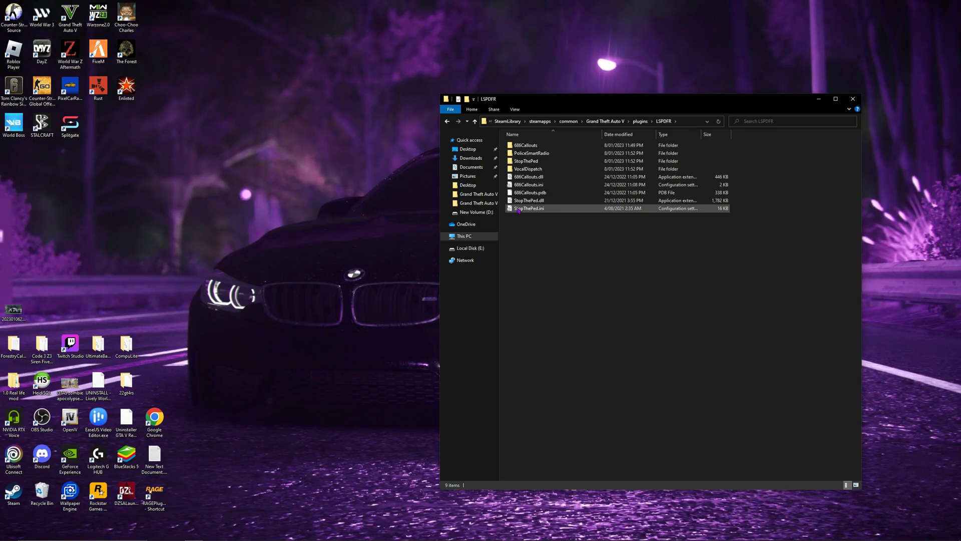
{"action": "left_click", "coordinate": [509, 208]}
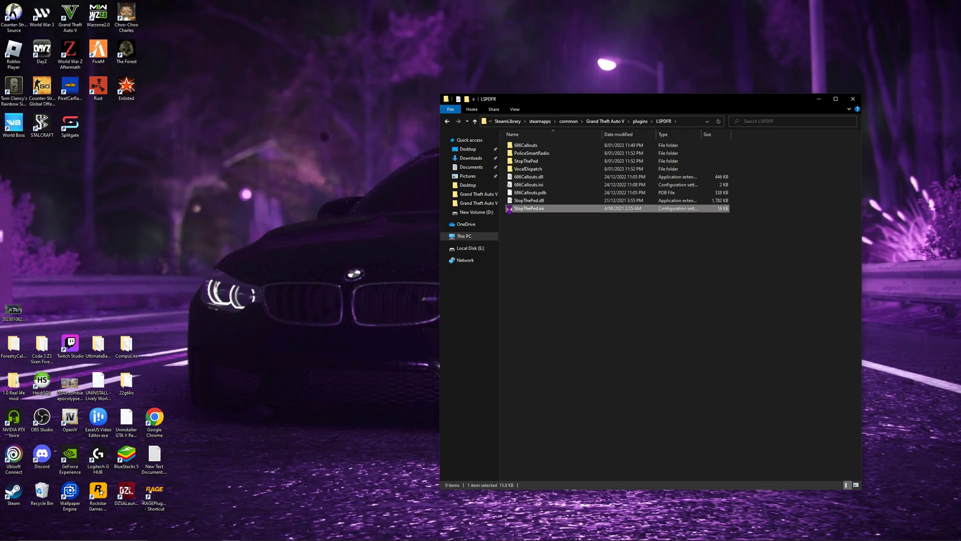
Open StopThePed.ini in Notepad and point out StopPedKey=E and ContextMenuKey=G
{"action": "double_click", "coordinate": [509, 209]}
{"action": "left_click_drag", "start_coordinate": [478, 83], "coordinate": [388, 83]}
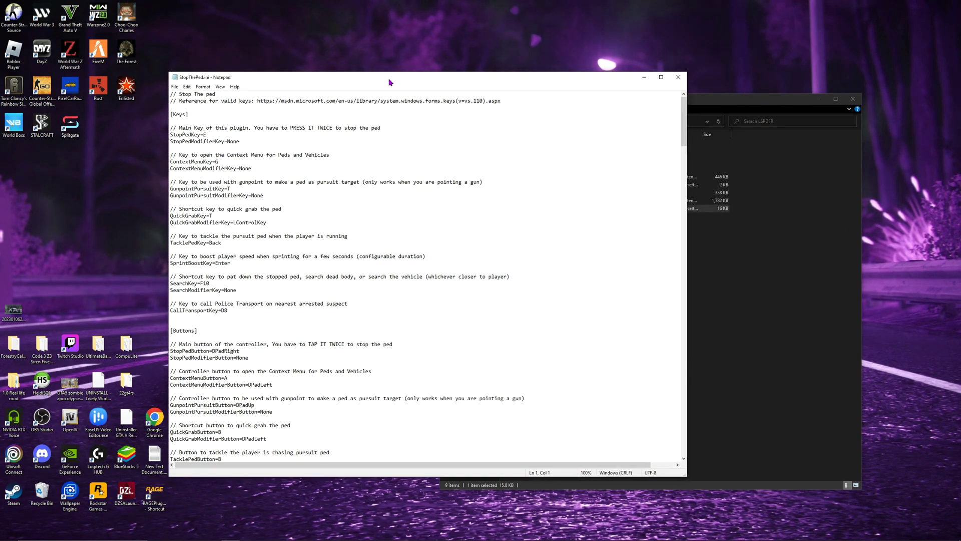
{"action": "left_click", "coordinate": [206, 135]}
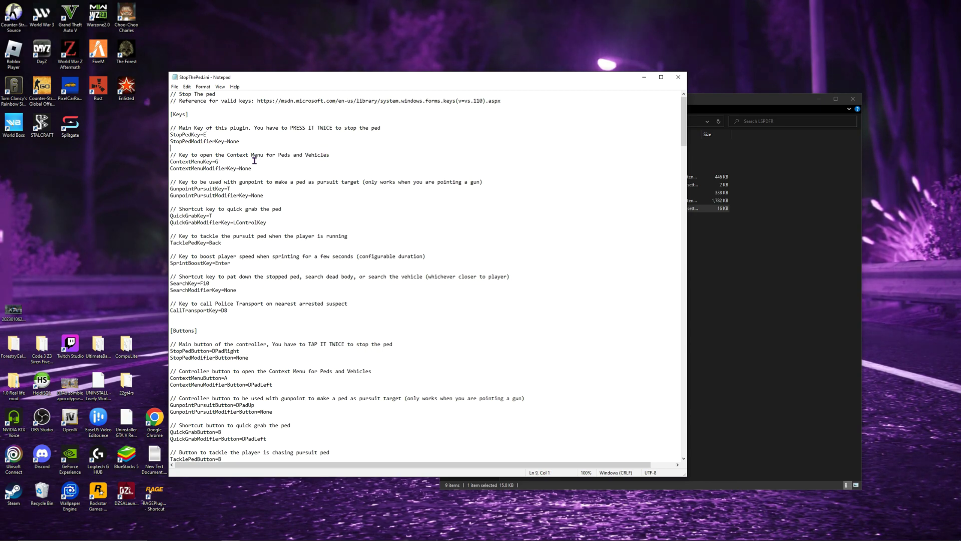
{"action": "left_click", "coordinate": [189, 162]}
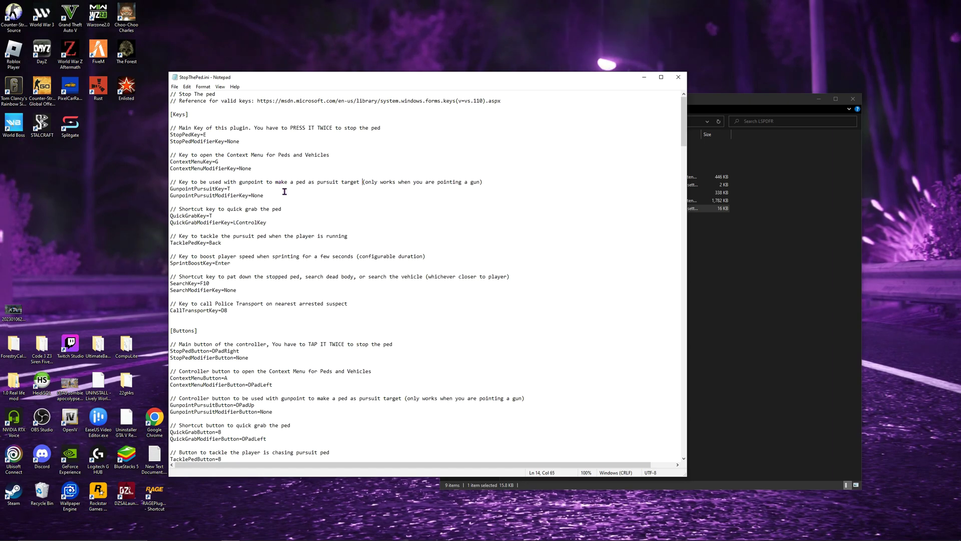
{"action": "scroll", "coordinate": [315, 182], "scroll_direction": "down", "scroll_amount": 3}
{"action": "scroll", "coordinate": [234, 175], "scroll_direction": "down", "scroll_amount": 5}
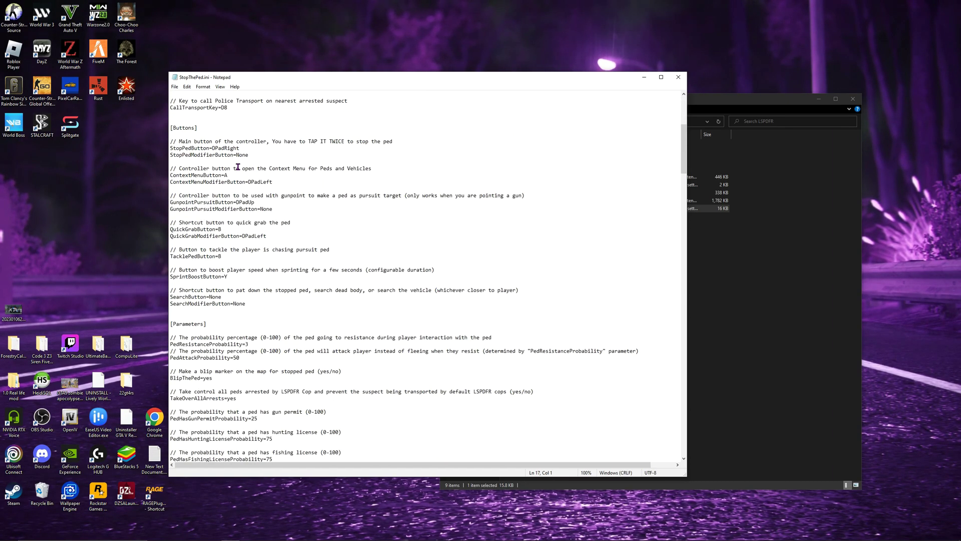
{"action": "scroll", "coordinate": [233, 175], "scroll_direction": "down", "scroll_amount": 5}
{"action": "scroll", "coordinate": [233, 176], "scroll_direction": "down", "scroll_amount": 5}
{"action": "scroll", "coordinate": [236, 170], "scroll_direction": "down", "scroll_amount": 4}
{"action": "scroll", "coordinate": [237, 164], "scroll_direction": "up", "scroll_amount": 4}
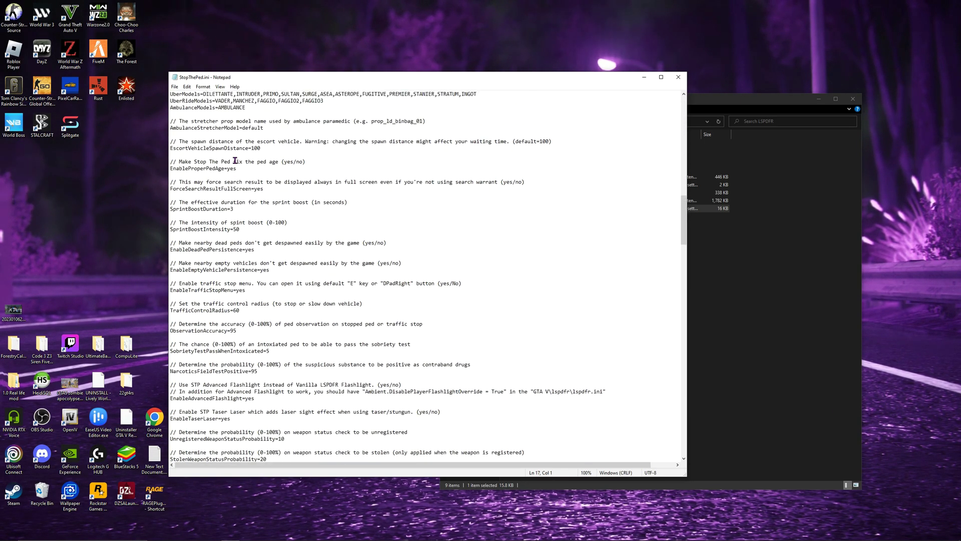
{"action": "scroll", "coordinate": [236, 165], "scroll_direction": "up", "scroll_amount": 4}
{"action": "scroll", "coordinate": [247, 198], "scroll_direction": "up", "scroll_amount": 5}
{"action": "scroll", "coordinate": [249, 199], "scroll_direction": "up", "scroll_amount": 4}
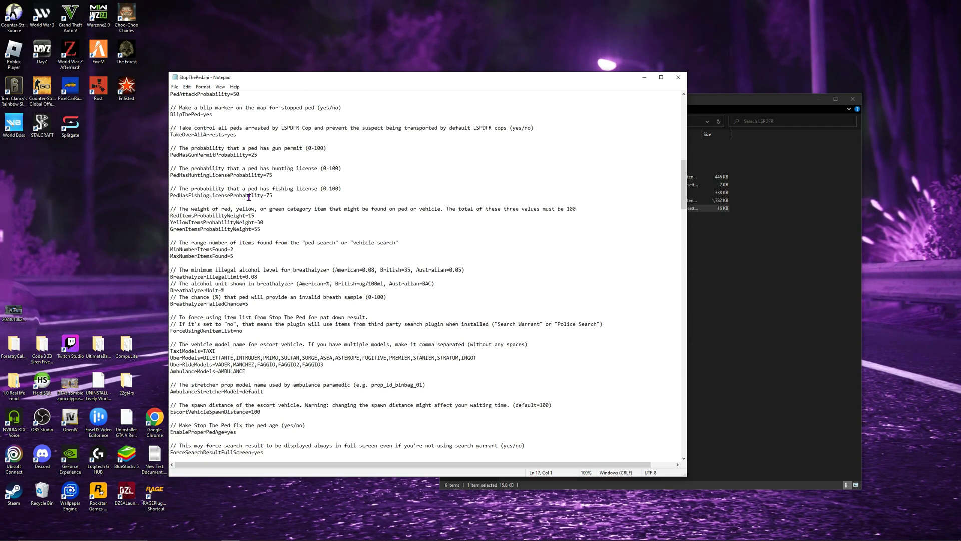
{"action": "scroll", "coordinate": [249, 198], "scroll_direction": "up", "scroll_amount": 4}
{"action": "scroll", "coordinate": [248, 199], "scroll_direction": "up", "scroll_amount": 4}
{"action": "scroll", "coordinate": [248, 198], "scroll_direction": "up", "scroll_amount": 3}
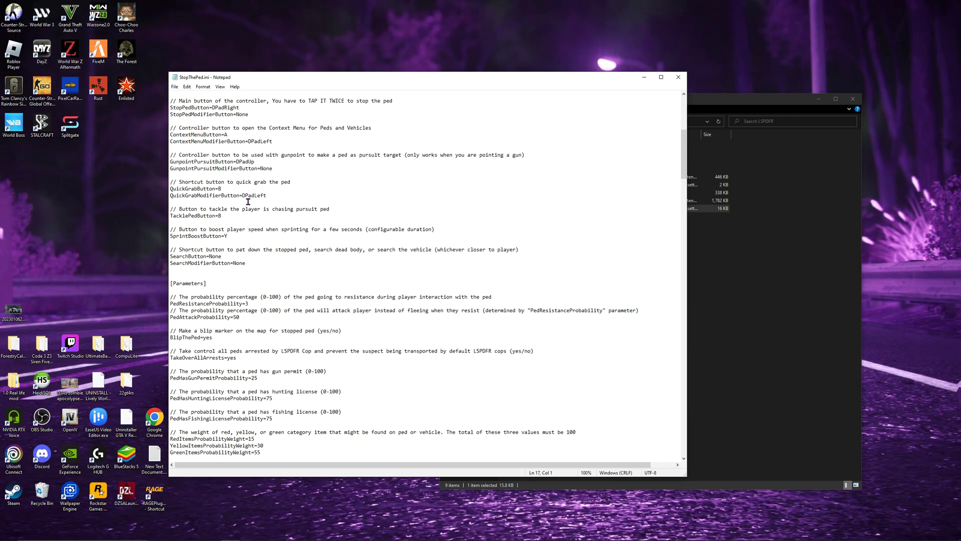
{"action": "scroll", "coordinate": [248, 200], "scroll_direction": "up", "scroll_amount": 3}
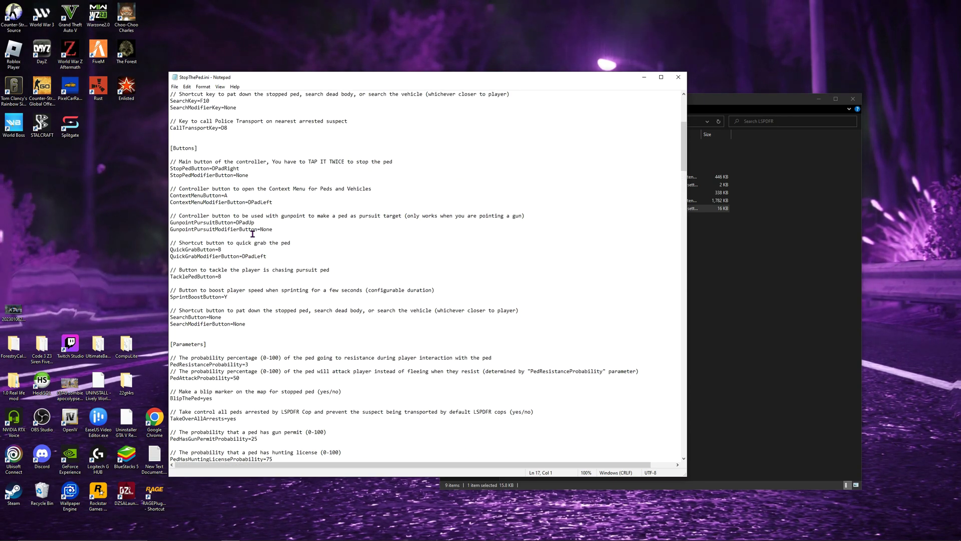
{"action": "scroll", "coordinate": [253, 233], "scroll_direction": "up", "scroll_amount": 3}
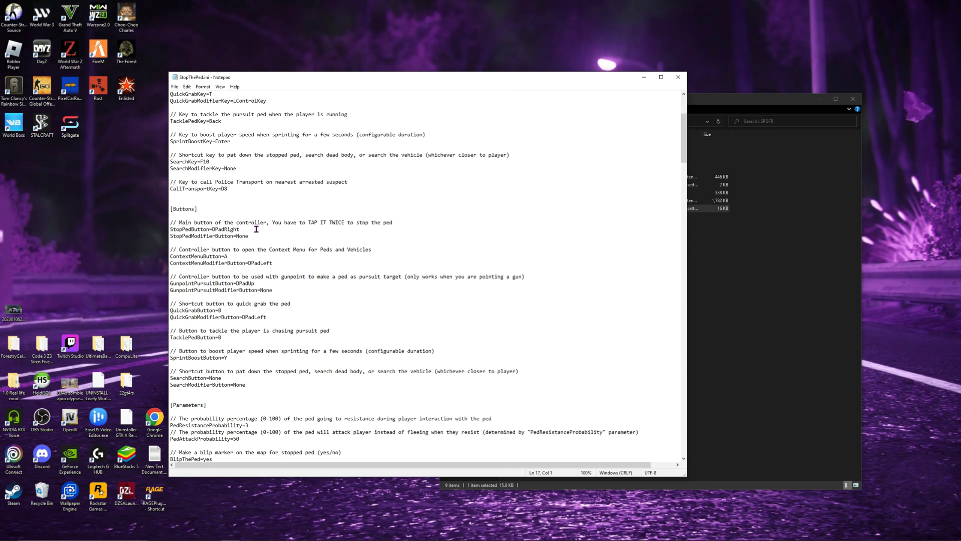
{"action": "scroll", "coordinate": [255, 229], "scroll_direction": "up", "scroll_amount": 3}
{"action": "scroll", "coordinate": [256, 230], "scroll_direction": "up", "scroll_amount": 3}
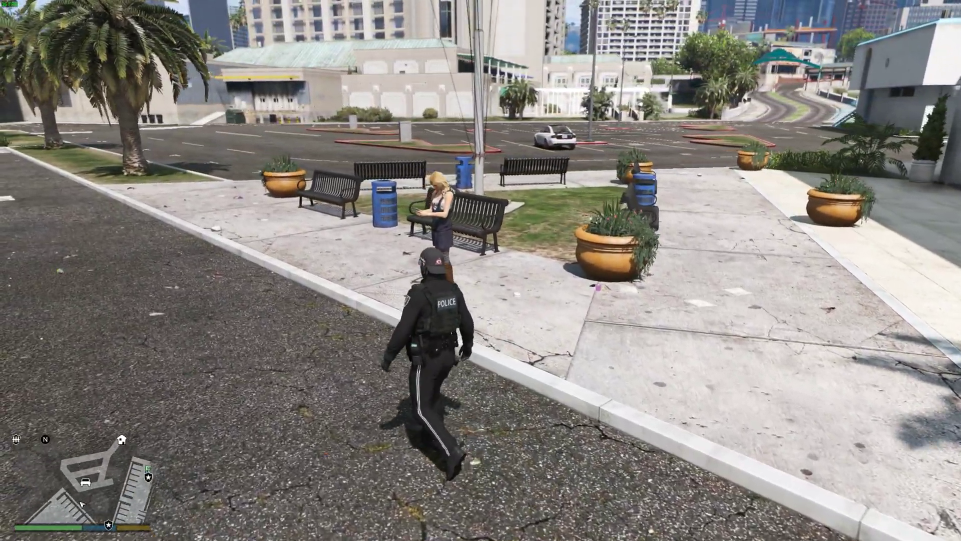
{"action": "key", "text": "w"}
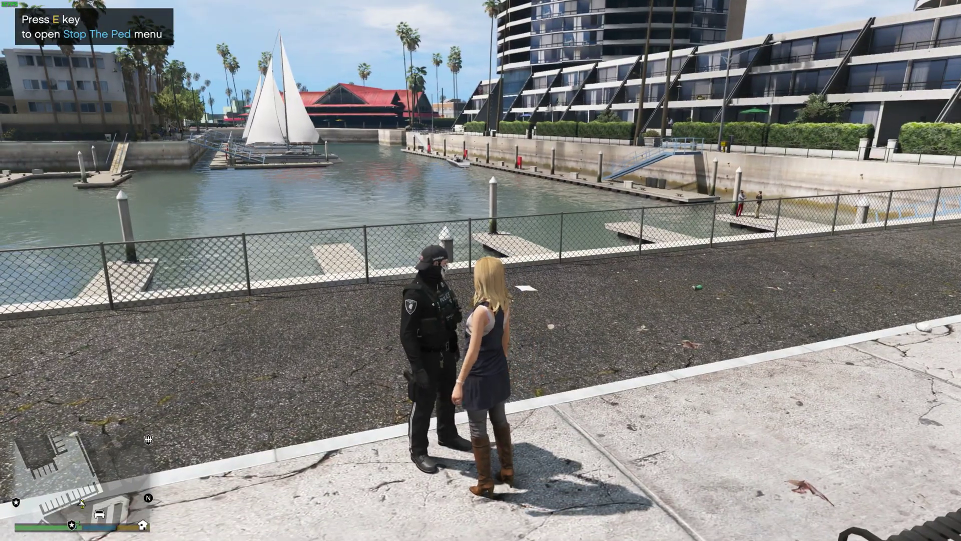
Request a dispatch ped check on the woman: expired licence, no warrant
{"action": "key", "text": "e"}
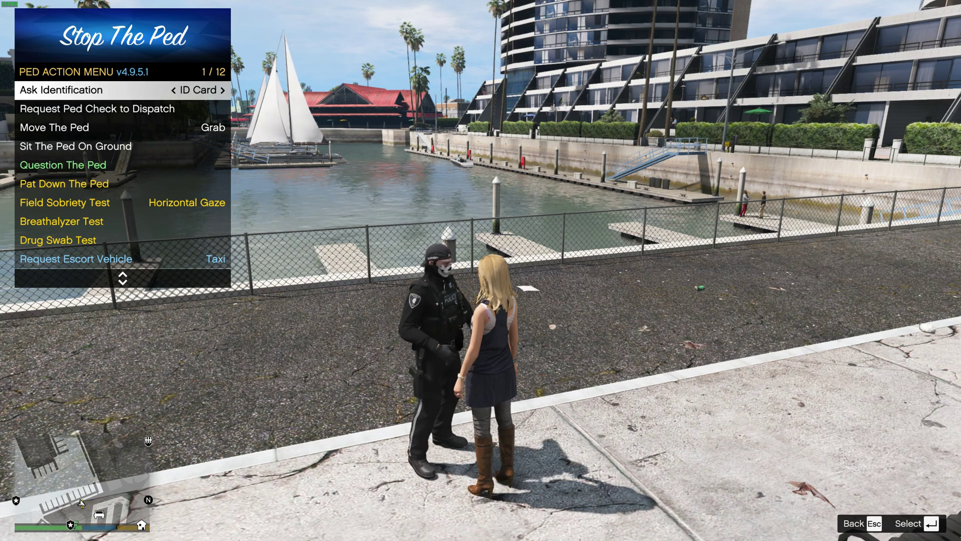
{"action": "key", "text": "Down"}
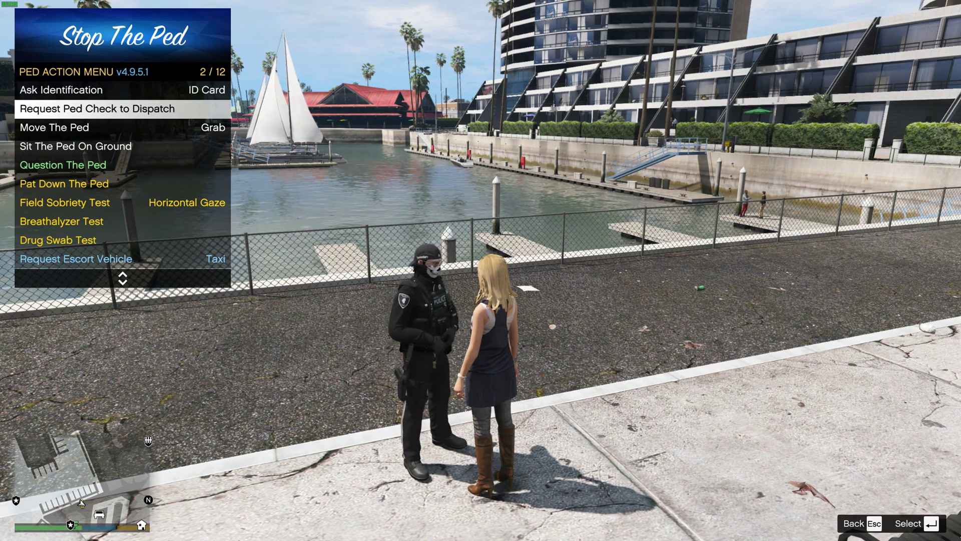
{"action": "key", "text": "Return"}
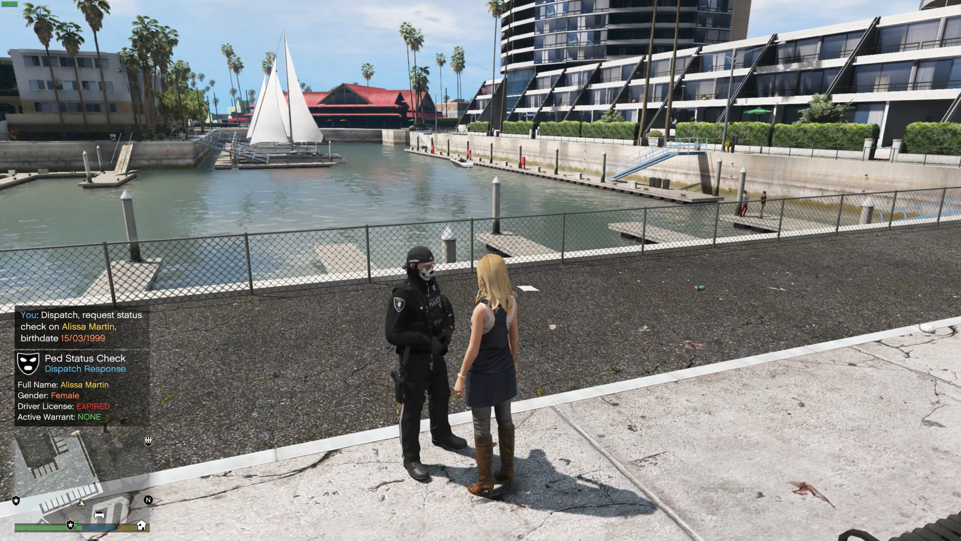
Browse the Question The Ped options, then back out to the main actions
{"action": "key", "text": "e"}
{"action": "key", "text": "Down"}
{"action": "key", "text": "Down"}
{"action": "key", "text": "Down"}
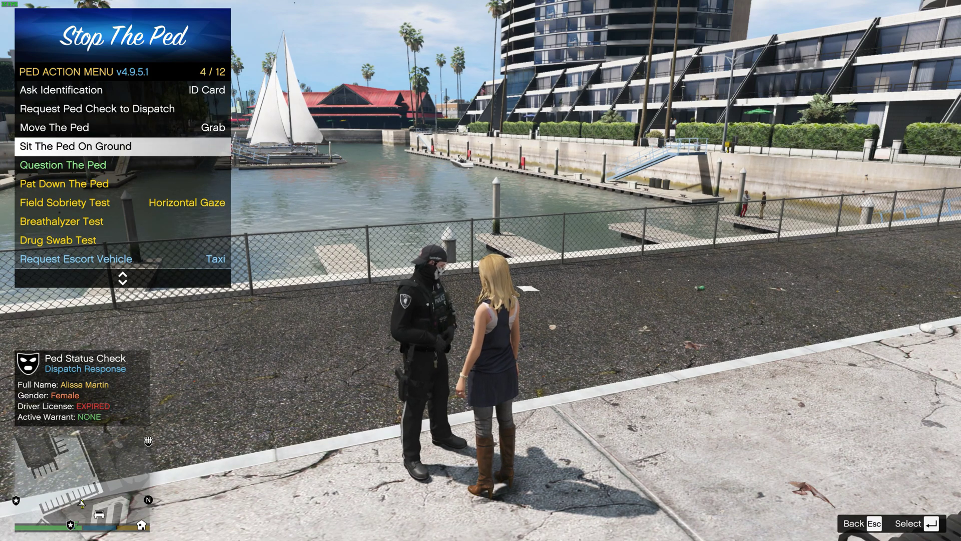
{"action": "key", "text": "Up"}
{"action": "key", "text": "Down"}
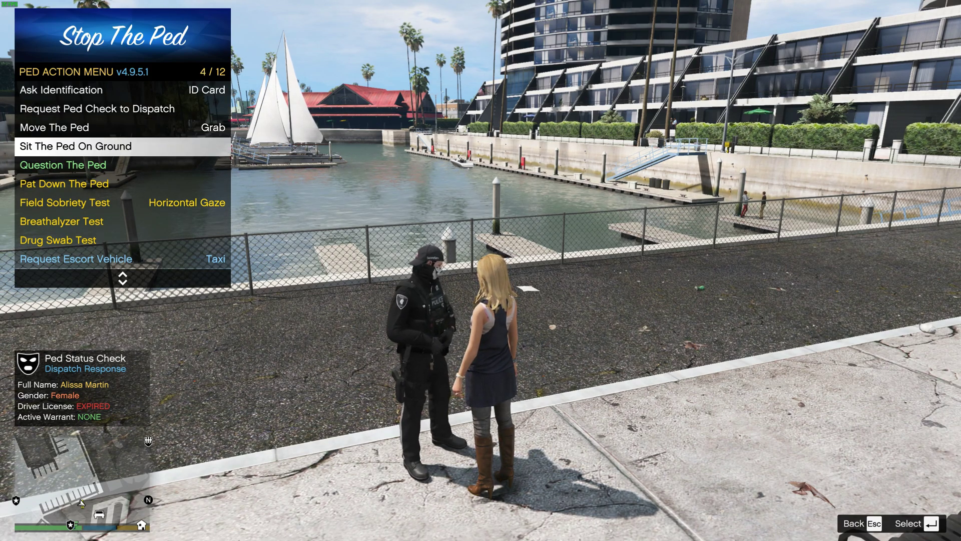
{"action": "key", "text": "Down"}
{"action": "key", "text": "Return"}
{"action": "key", "text": "Down"}
{"action": "key", "text": "Down"}
{"action": "key", "text": "Down"}
{"action": "key", "text": "Down"}
{"action": "key", "text": "Down"}
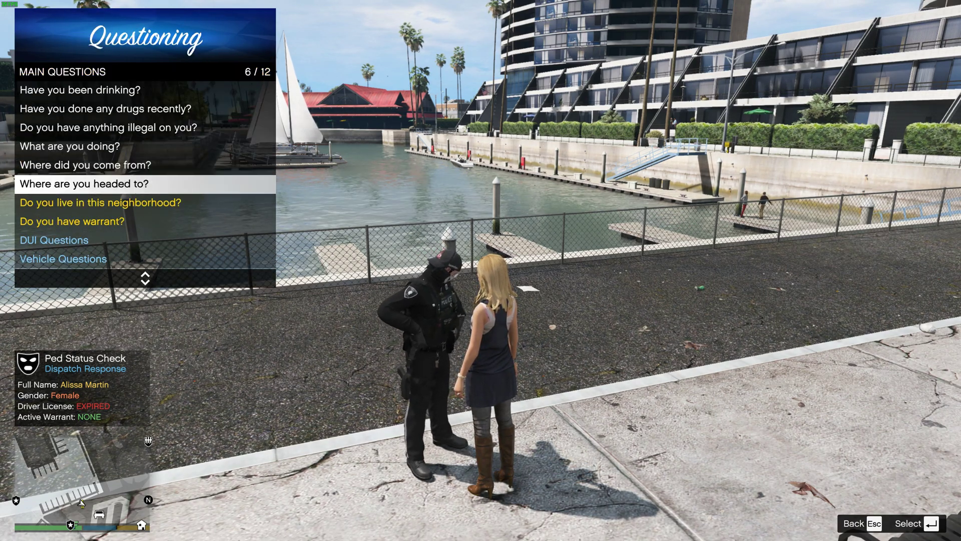
{"action": "key", "text": "Escape"}
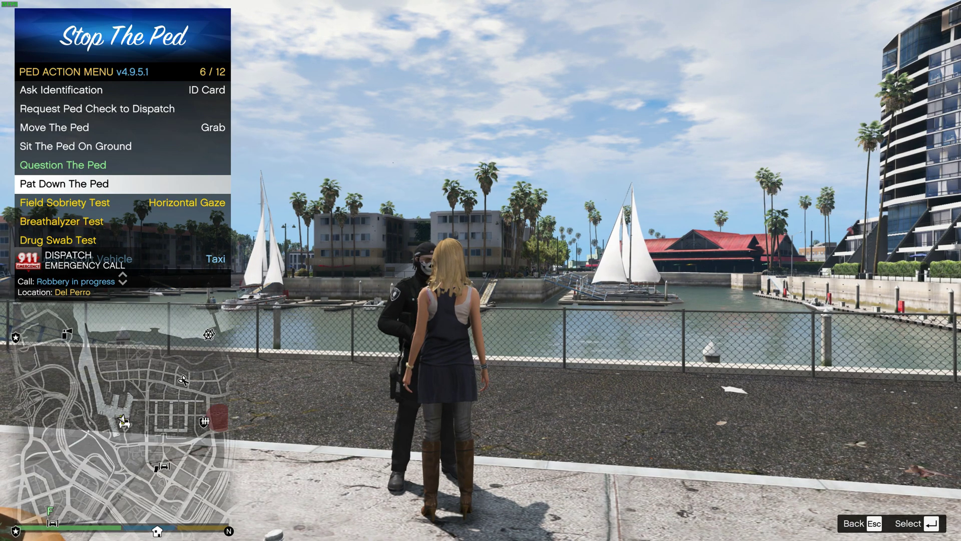
Browse the Field Sobriety Test types, returning to Horizontal Gaze
{"action": "key", "text": "Down"}
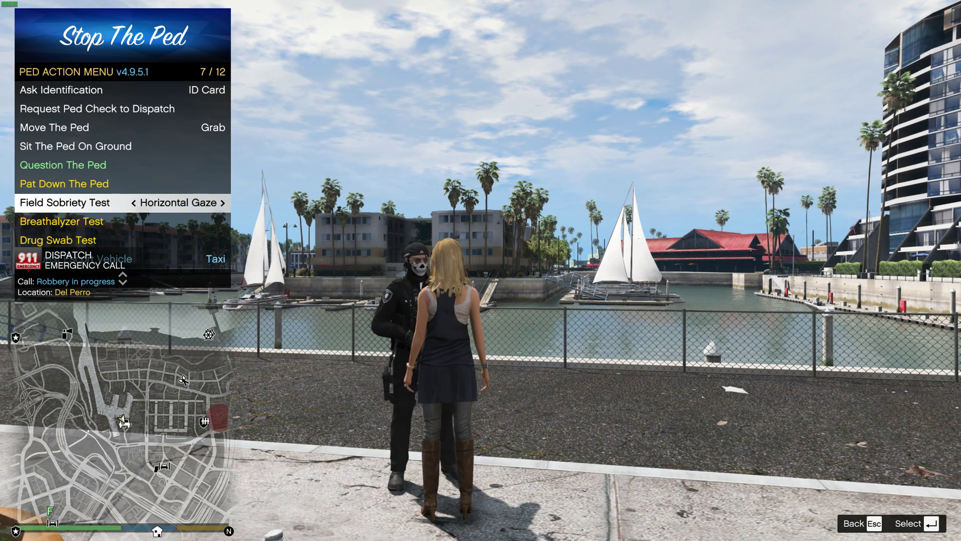
{"action": "key", "text": "Right"}
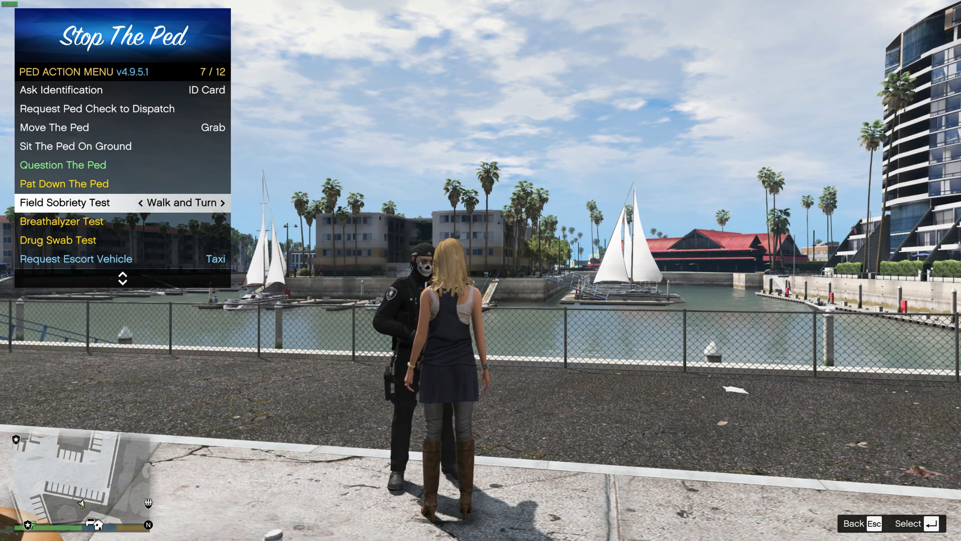
{"action": "key", "text": "Right"}
{"action": "key", "text": "Right"}
{"action": "key", "text": "Down"}
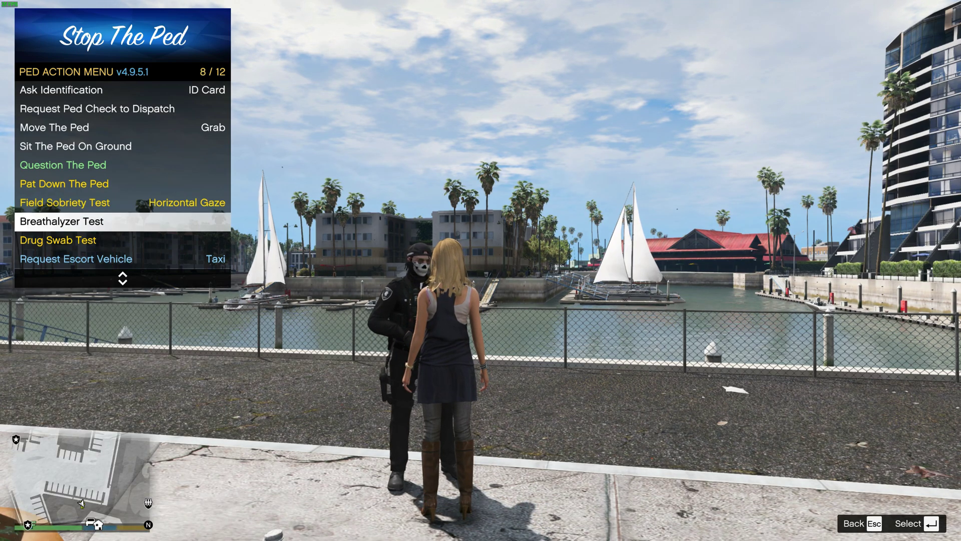
{"action": "key", "text": "Down"}
{"action": "key", "text": "Down"}
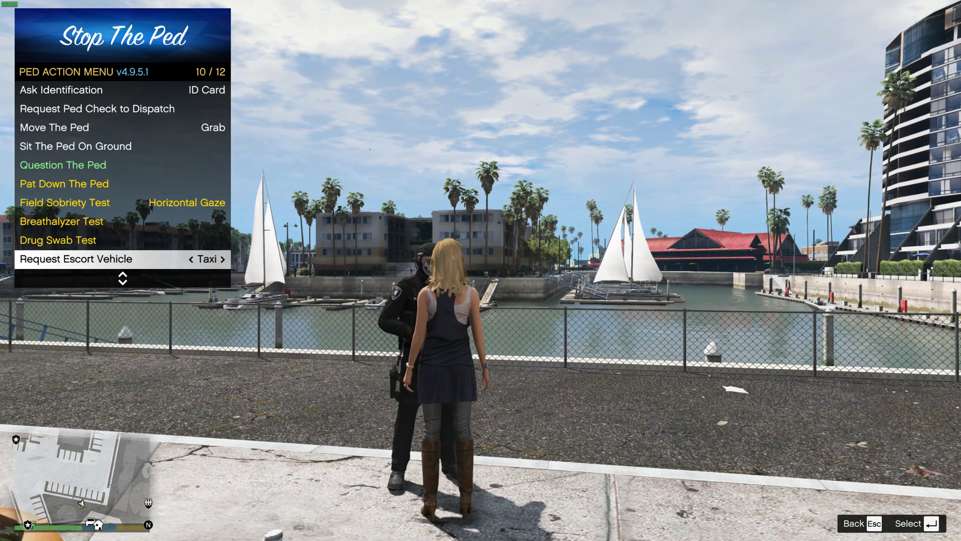
Request a Taxi as the escort vehicle for the woman
{"action": "key", "text": "Right"}
{"action": "key", "text": "Left"}
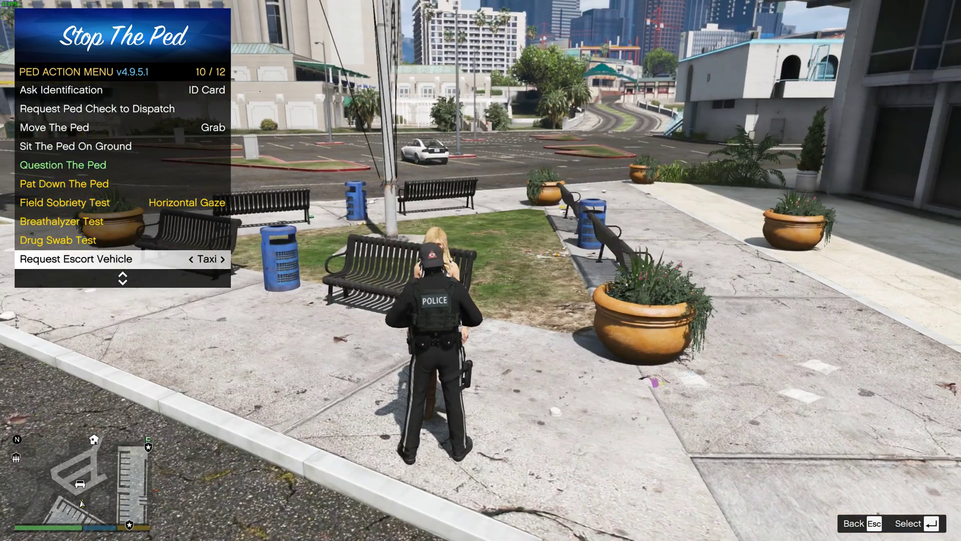
{"action": "key", "text": "Down"}
{"action": "key", "text": "Down"}
{"action": "key", "text": "Up"}
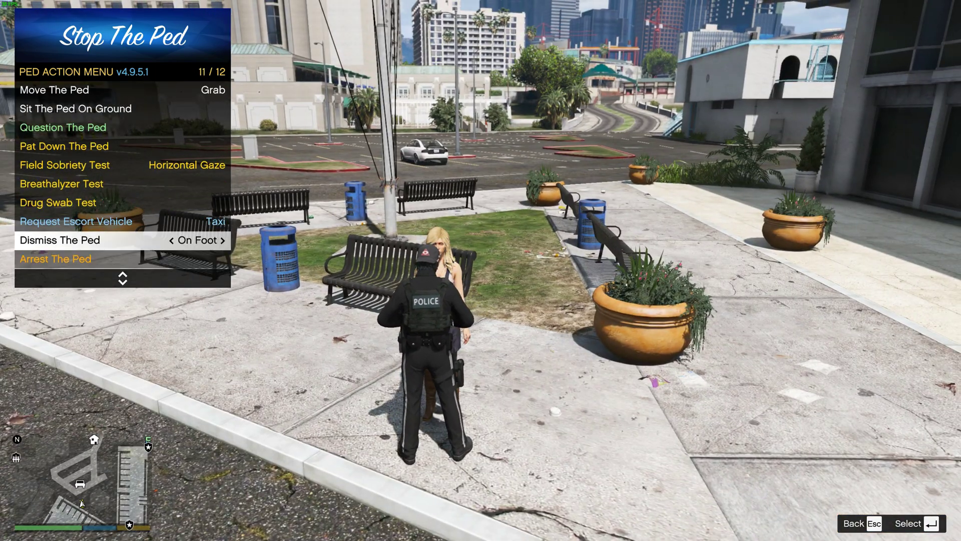
{"action": "key", "text": "Up"}
{"action": "key", "text": "Return"}
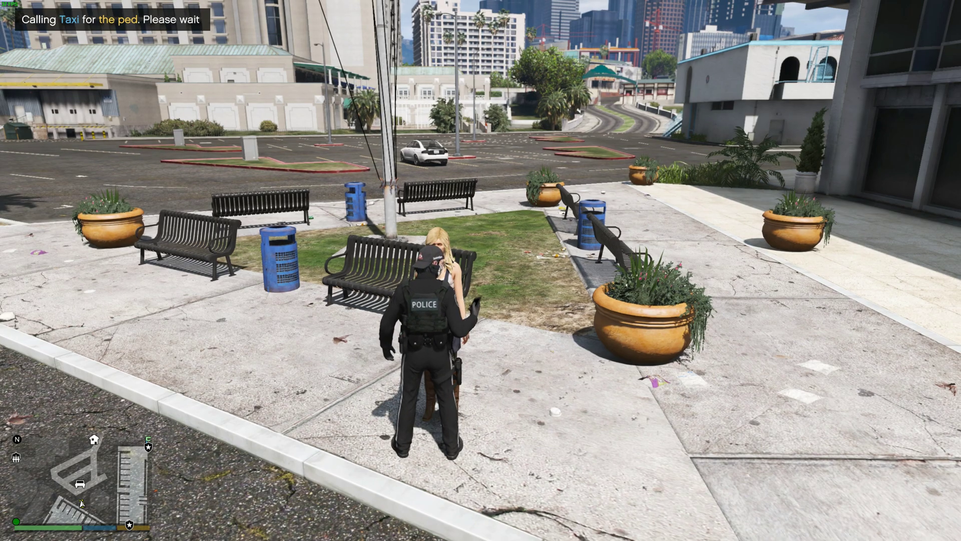